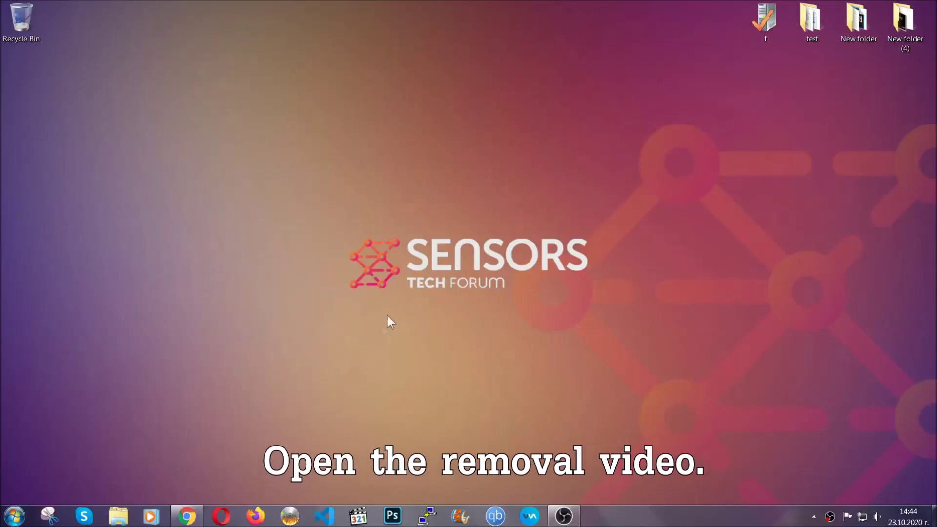
# Step: Restore the minimized 'How to Remove a Ransomware Virus (Windows)' YouTube video in Chrome
pyautogui.click(187, 517)
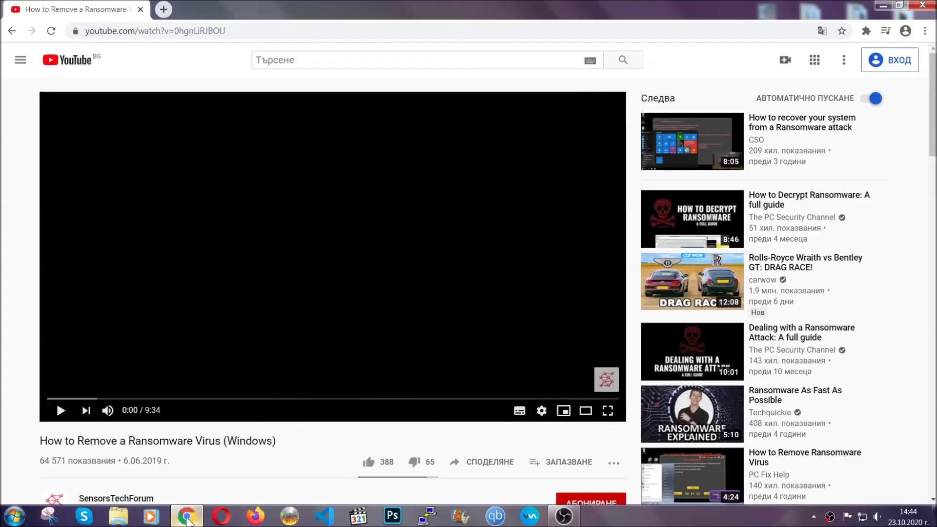
# Step: Follow the video description link to download SpyHunter-Installer.exe, then launch the installer
pyautogui.scroll(-3, 170, 393)
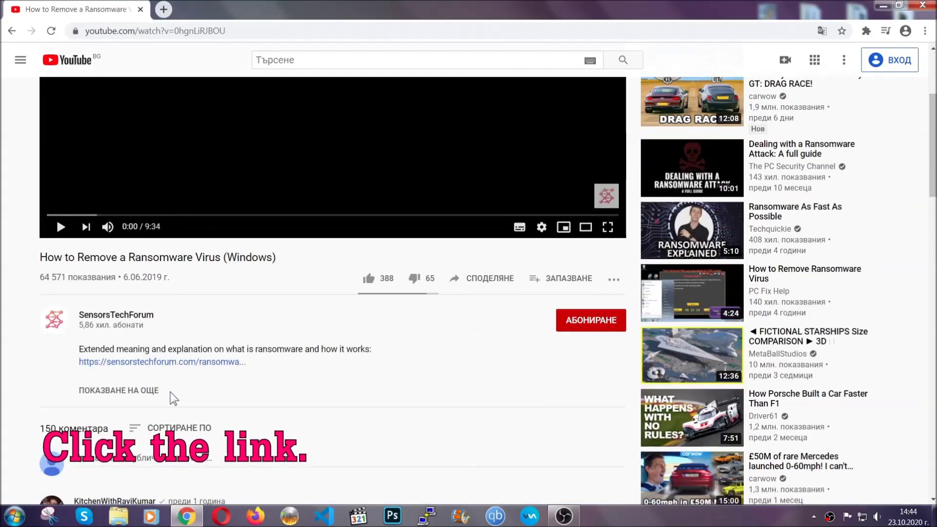
pyautogui.click(187, 363)
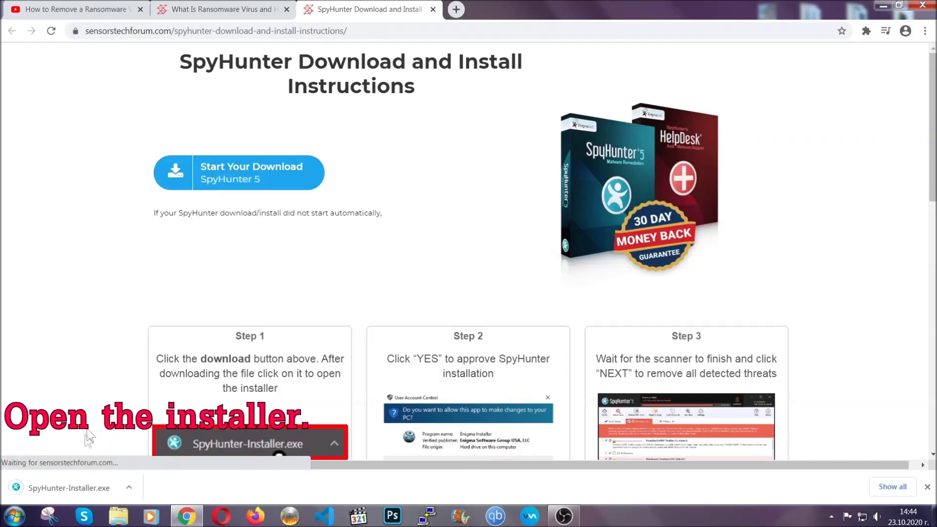
pyautogui.click(69, 489)
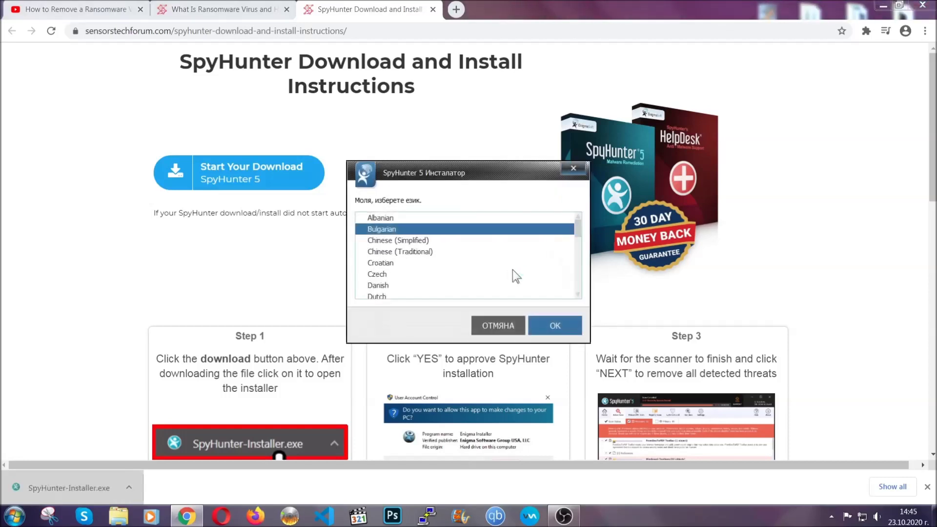
# Step: Install SpyHunter 5 in English with the EULA accepted and finish setup
pyautogui.scroll(-2, 485, 268)
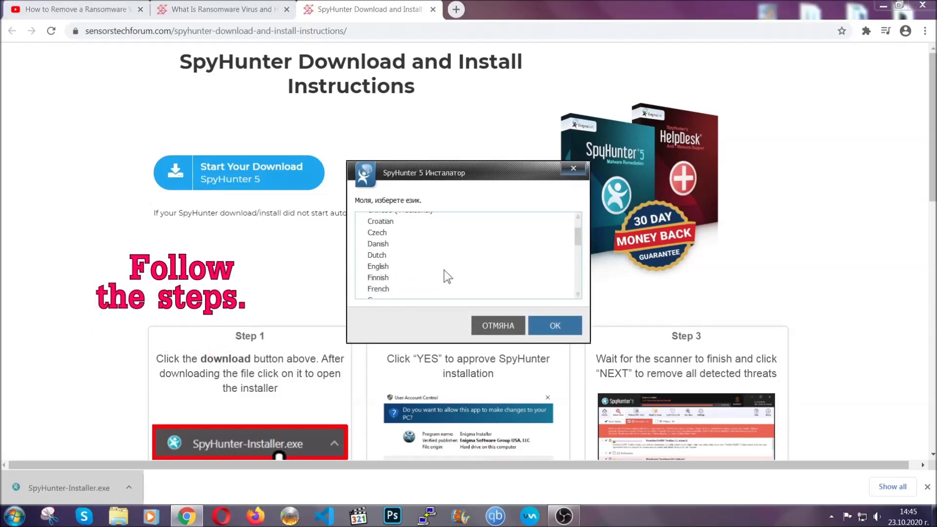
pyautogui.click(440, 267)
pyautogui.click(549, 325)
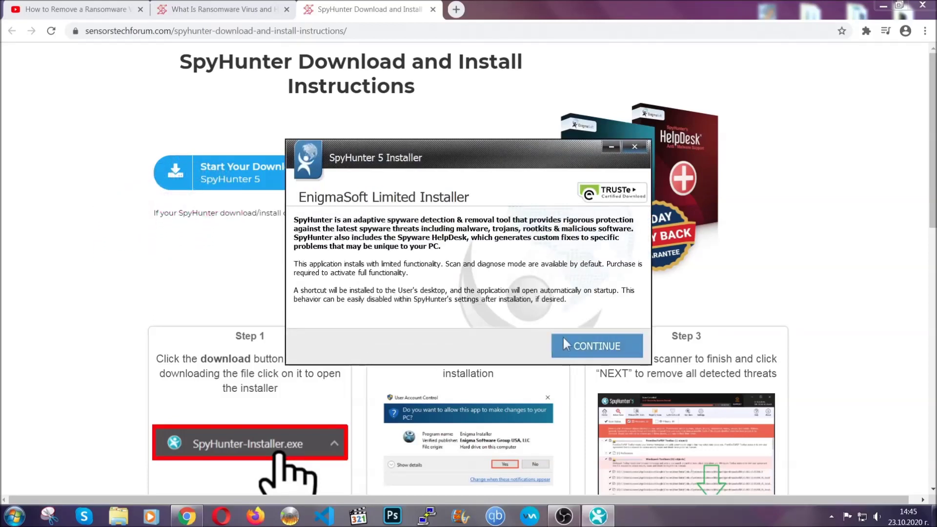
pyautogui.click(564, 337)
pyautogui.click(537, 316)
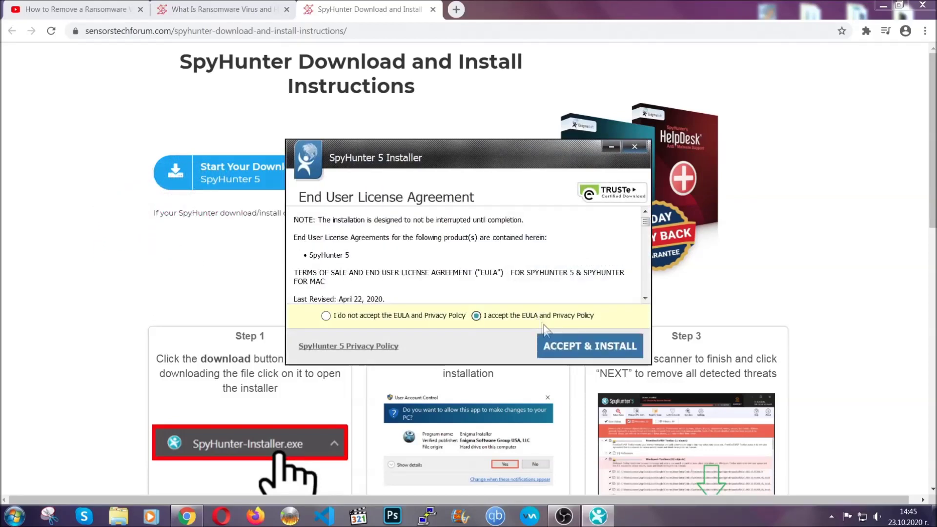
pyautogui.click(558, 341)
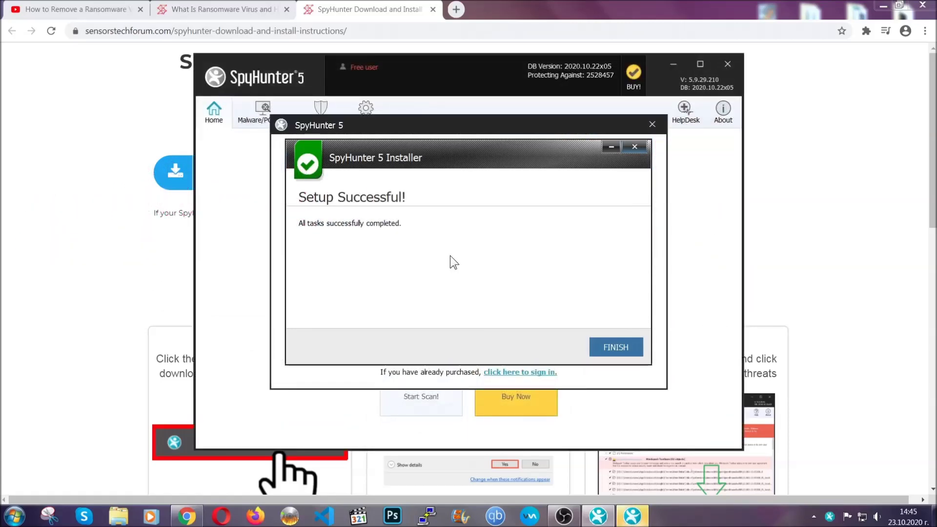
pyautogui.click(599, 349)
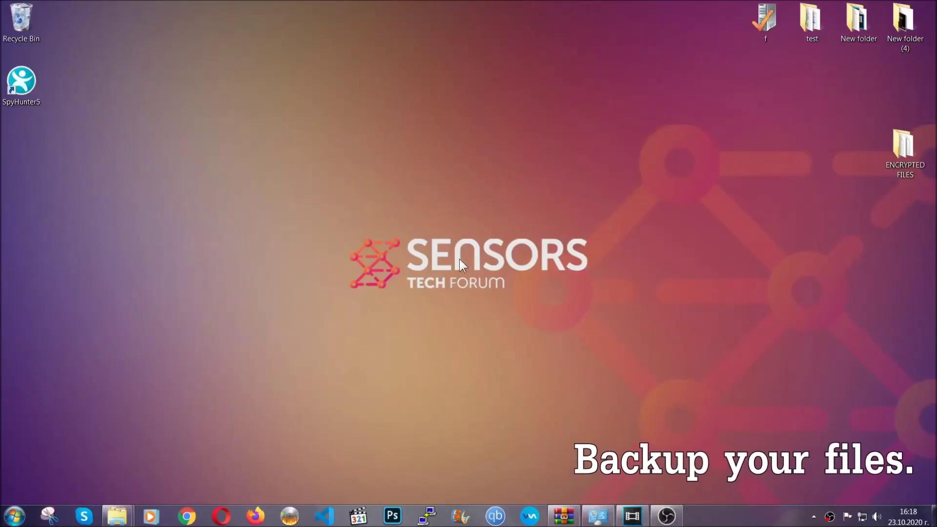
# Step: Copy all six .efji files from the ENCRYPTED FILES folder
pyautogui.doubleClick(898, 150)
pyautogui.moveTo(355, 249); pyautogui.dragTo(735, 181)
pyautogui.rightClick(732, 174)
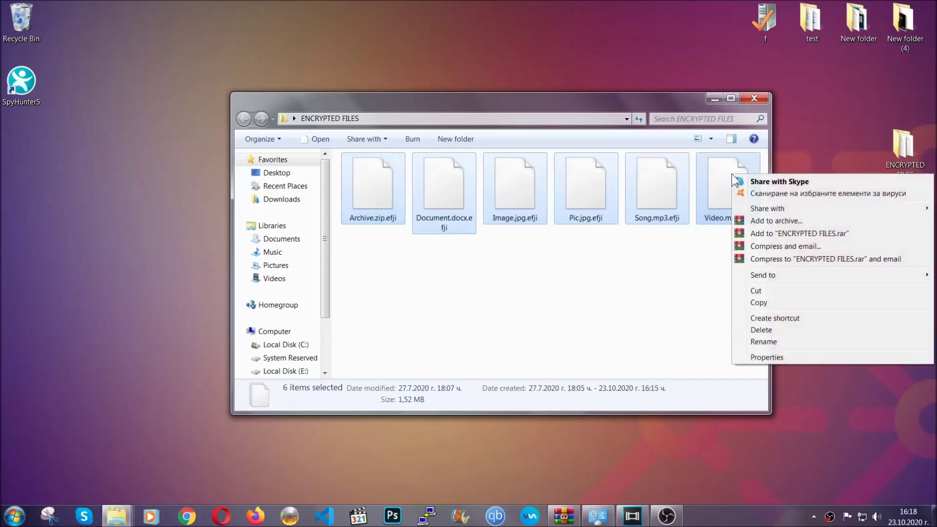
pyautogui.click(759, 303)
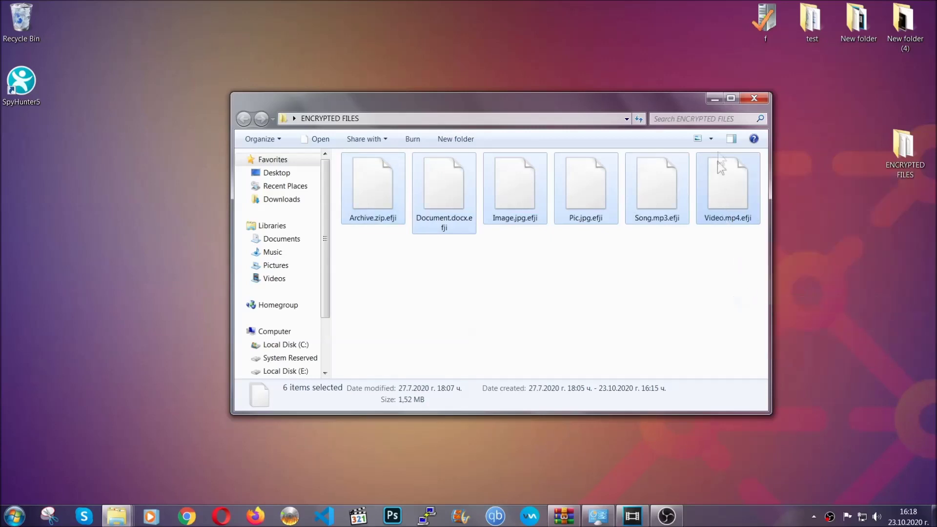
# Step: Paste the six copied files onto FLASH DRIVE (H:) and close the drive window
pyautogui.click(716, 99)
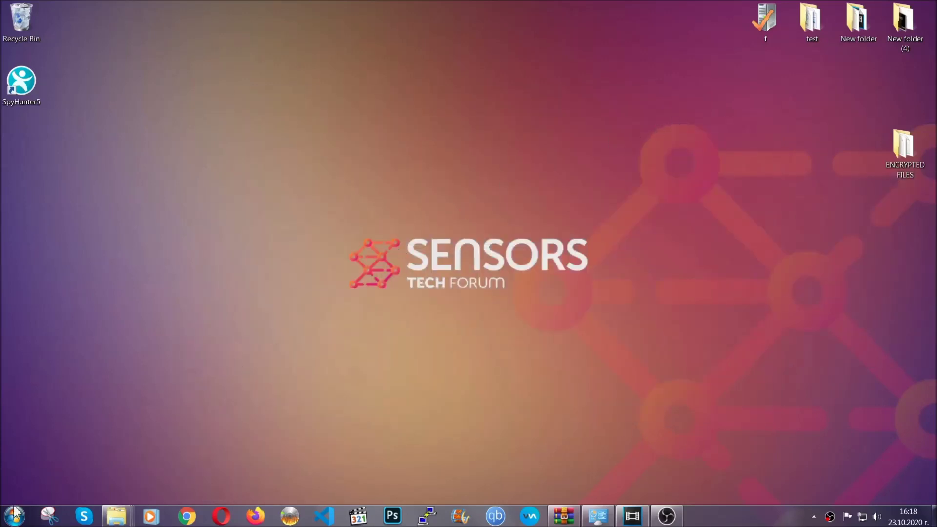
pyautogui.click(15, 514)
pyautogui.click(178, 365)
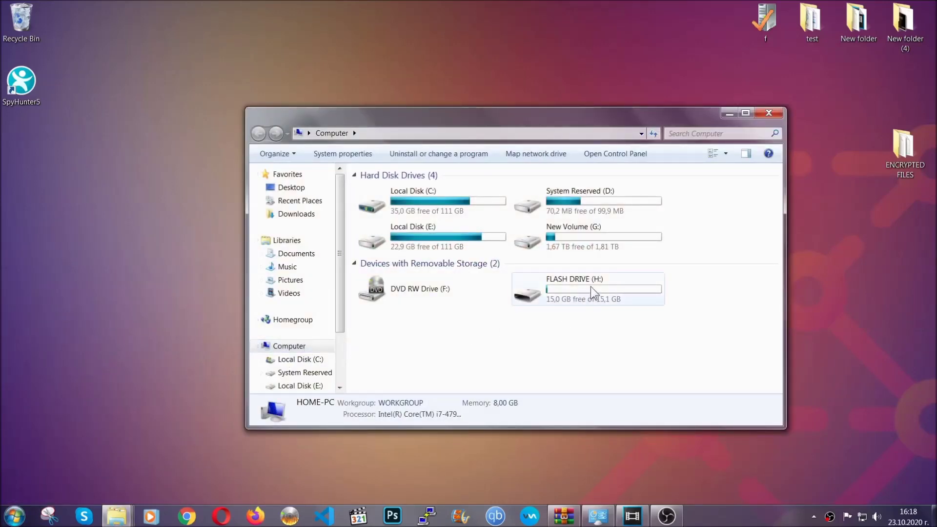
pyautogui.doubleClick(590, 286)
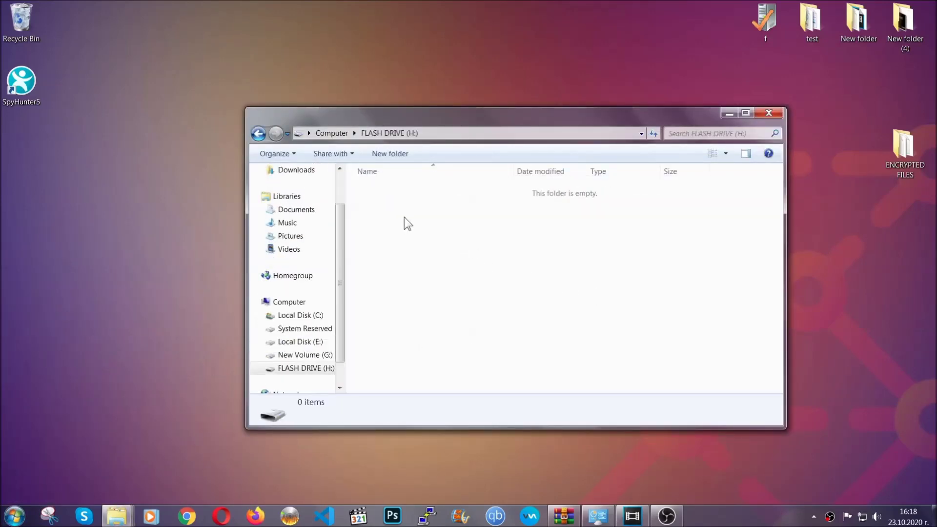
pyautogui.rightClick(404, 217)
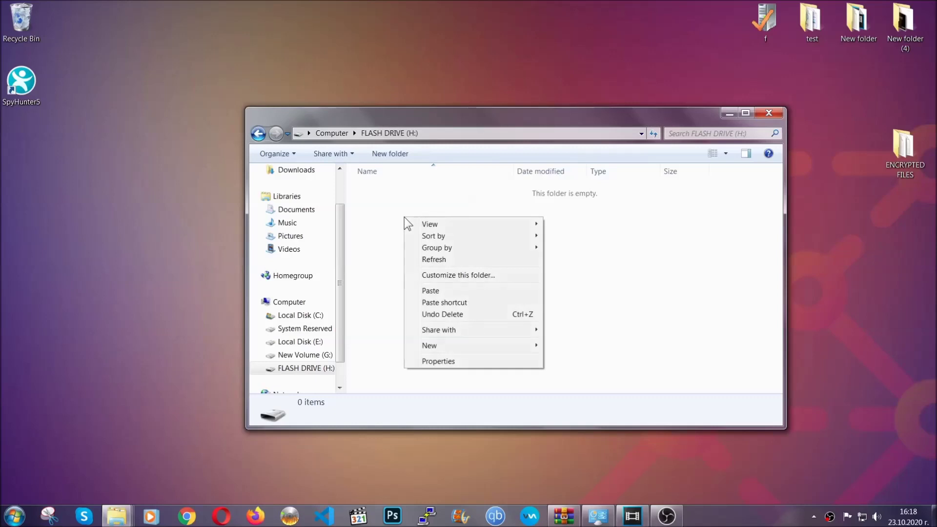
pyautogui.click(427, 291)
pyautogui.click(426, 292)
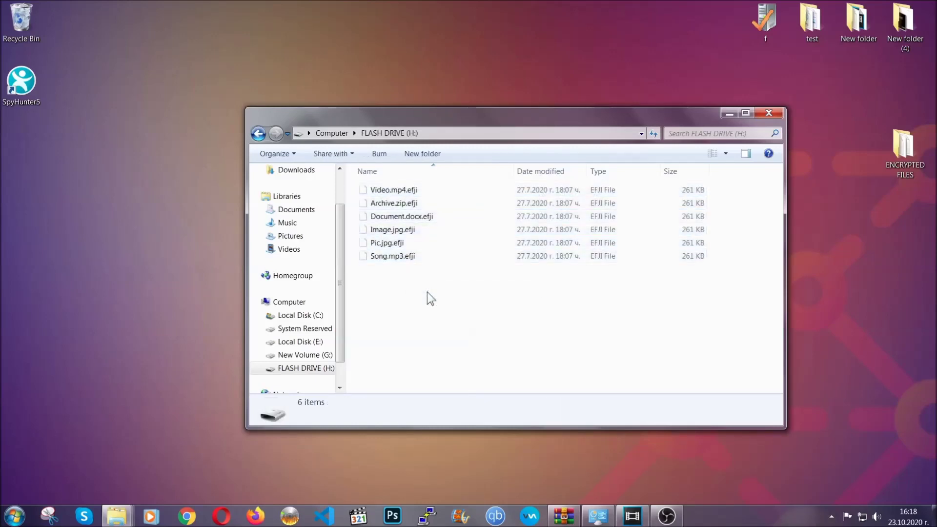
pyautogui.click(770, 114)
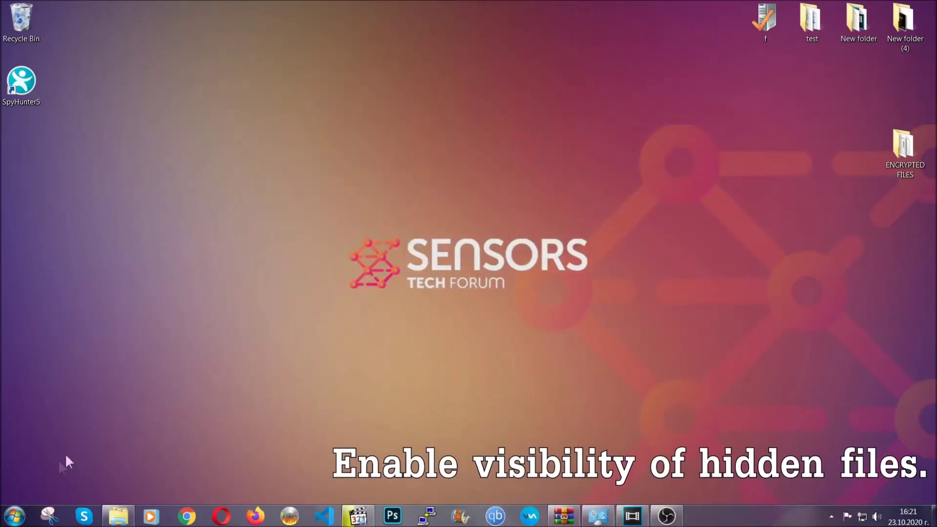
# Step: Find 'show hidden files and folders' in Start search and enable 'Show hidden files, folders, and drives'
pyautogui.click(14, 516)
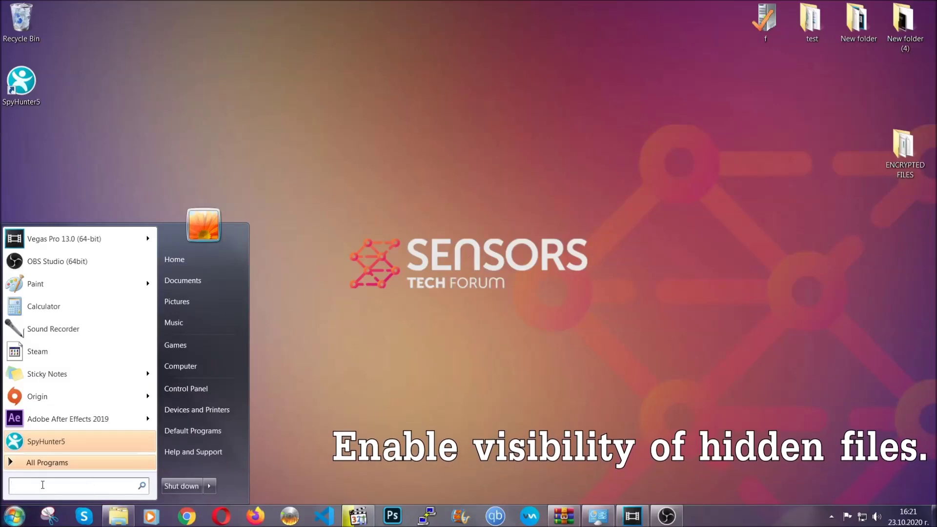
pyautogui.click(41, 485)
pyautogui.write('showh')
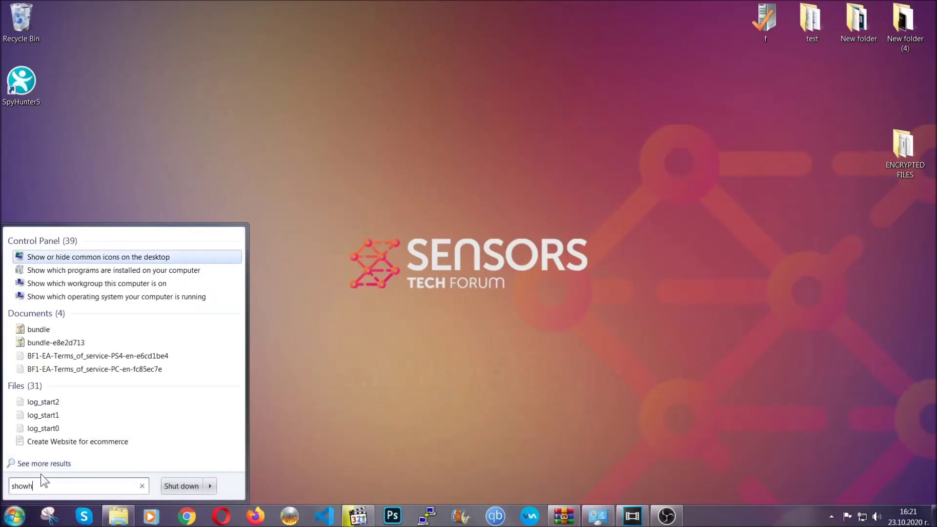
pyautogui.press('BackSpace')
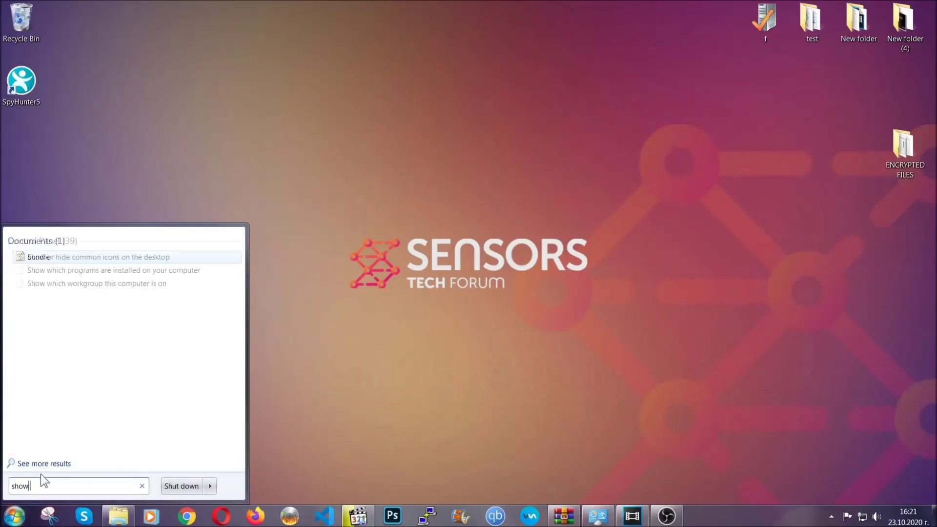
pyautogui.write('hidden files and folders')
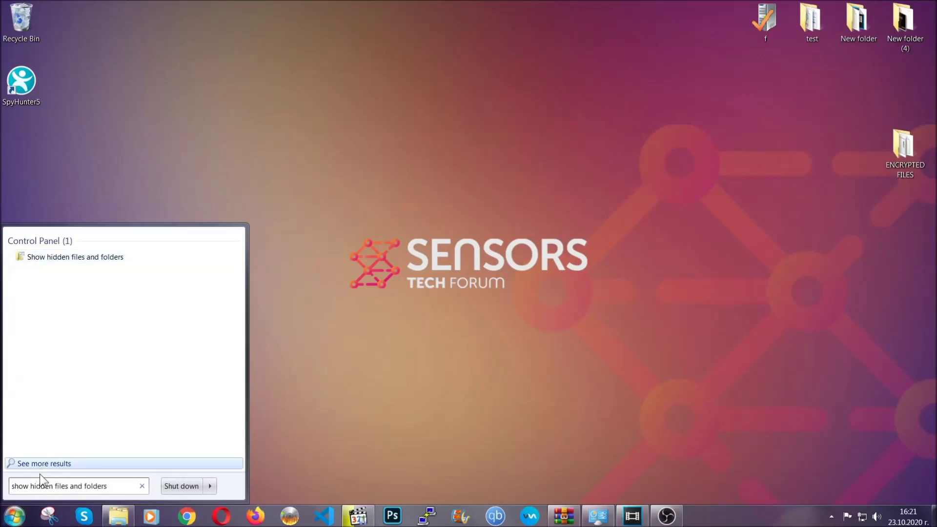
pyautogui.click(111, 260)
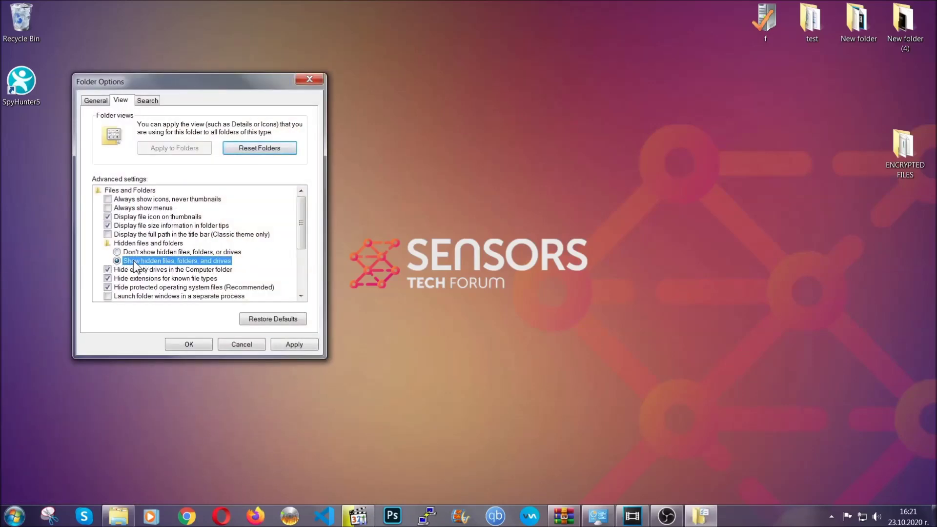
pyautogui.click(291, 346)
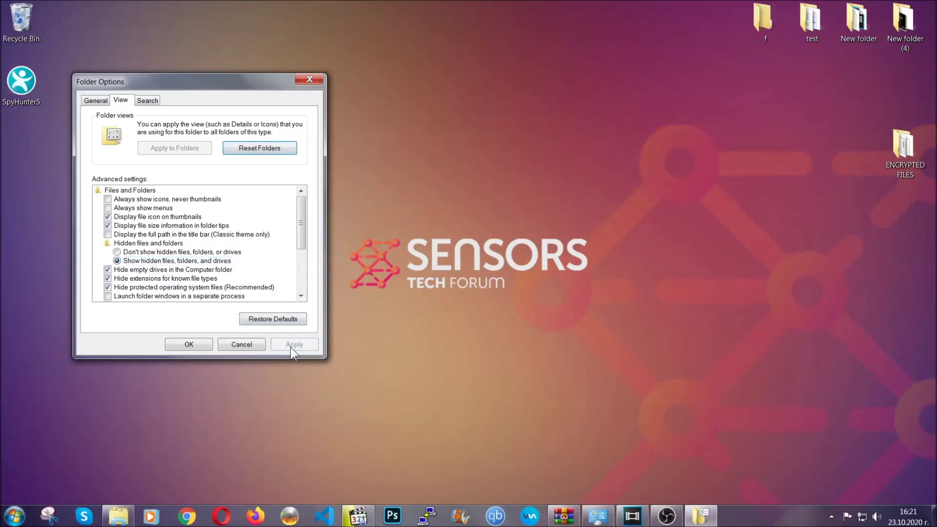
pyautogui.click(184, 344)
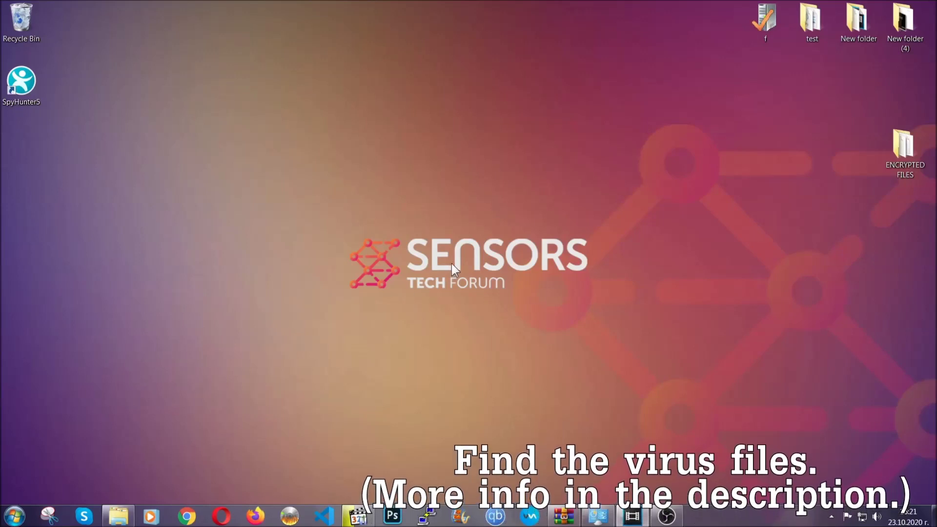
# Step: Search Computer for 'extension:exe Example Virus Name' and select the 260 KB result in New folder
pyautogui.click(15, 515)
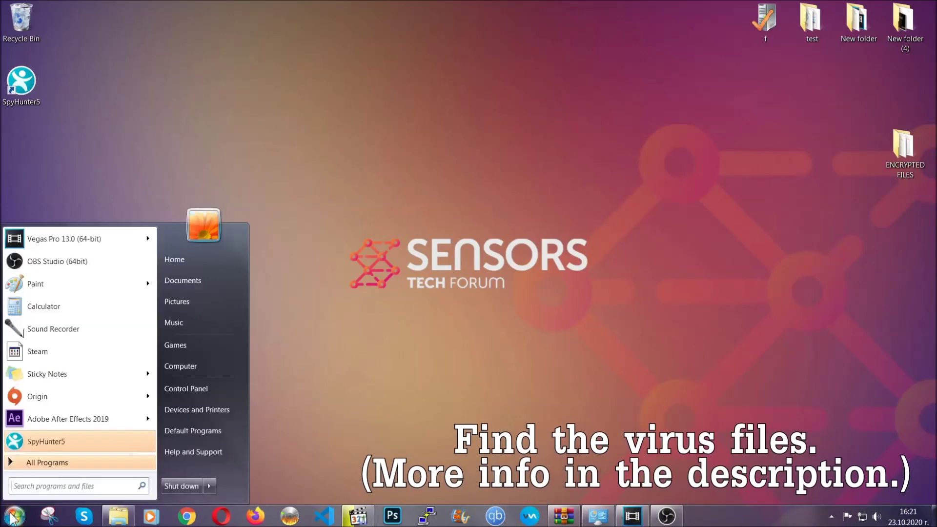
pyautogui.click(194, 367)
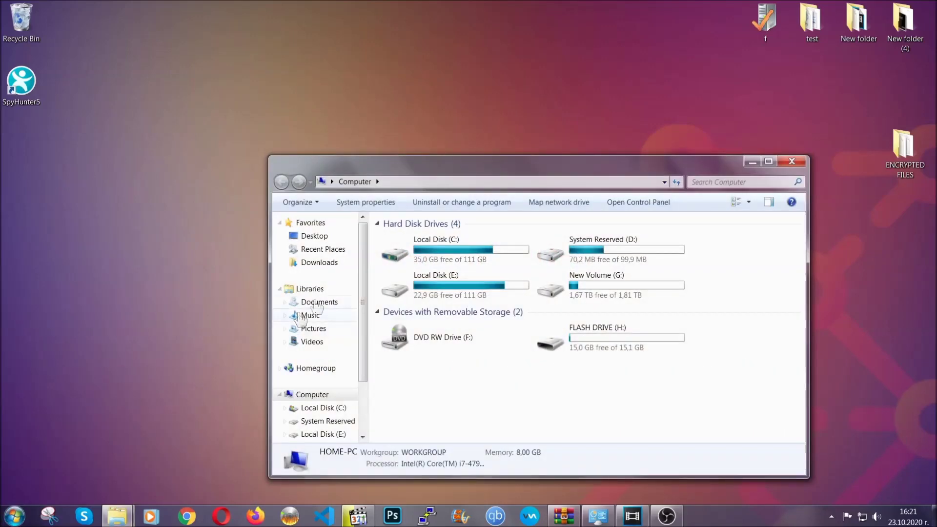
pyautogui.moveTo(510, 172); pyautogui.dragTo(449, 131)
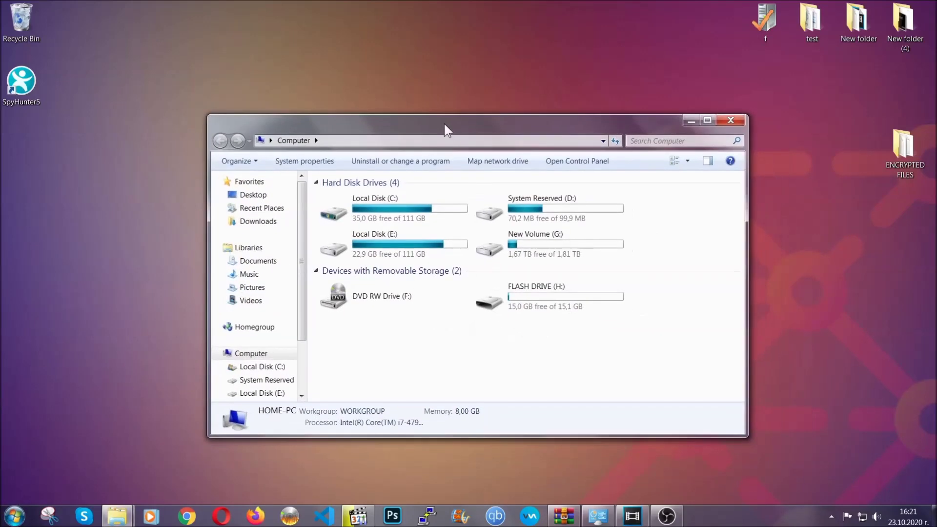
pyautogui.click(635, 141)
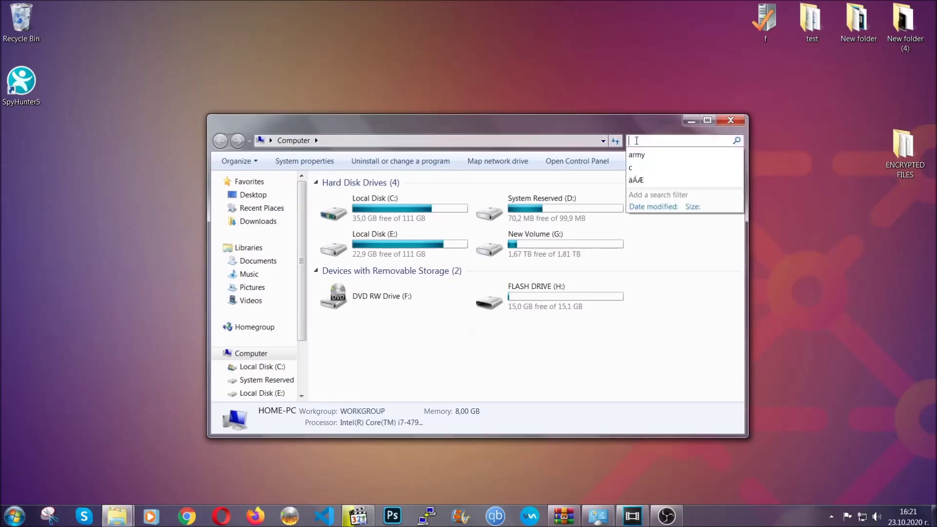
pyautogui.write('file')
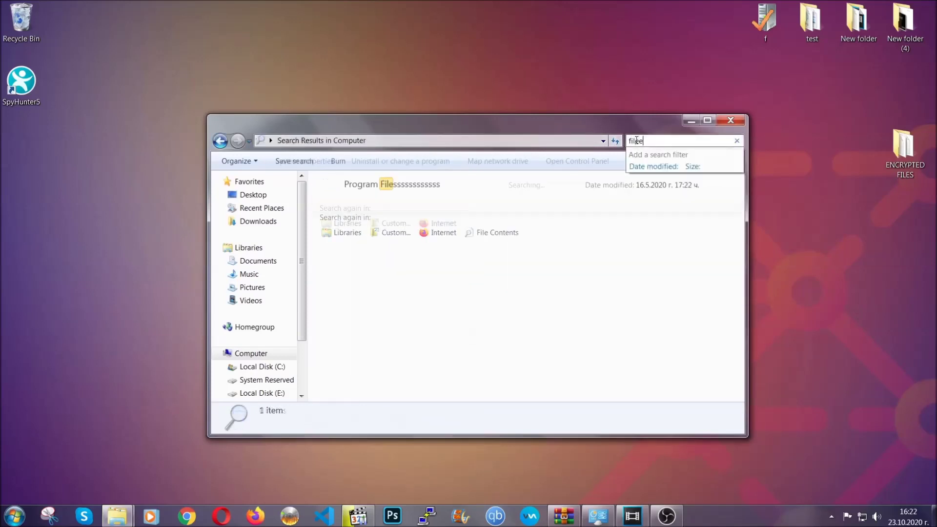
pyautogui.write('extension:exe ')
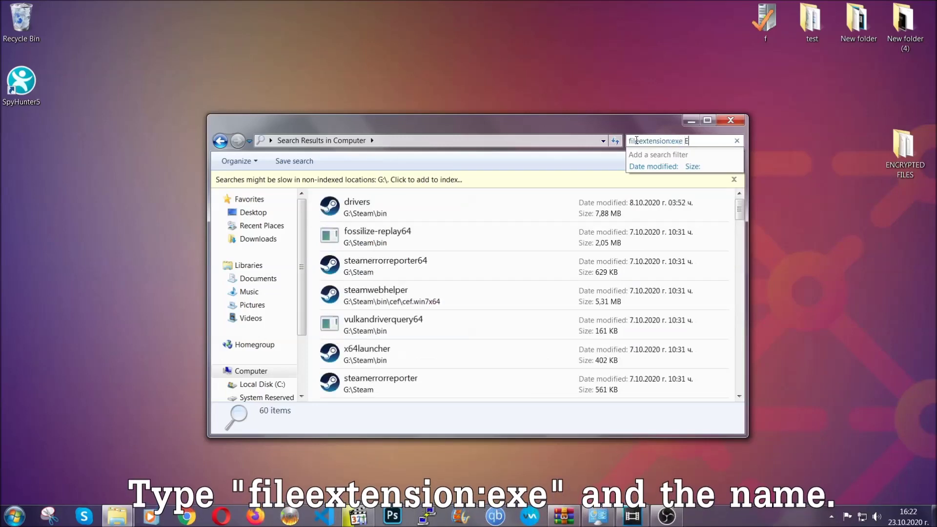
pyautogui.write('Example Virus Name')
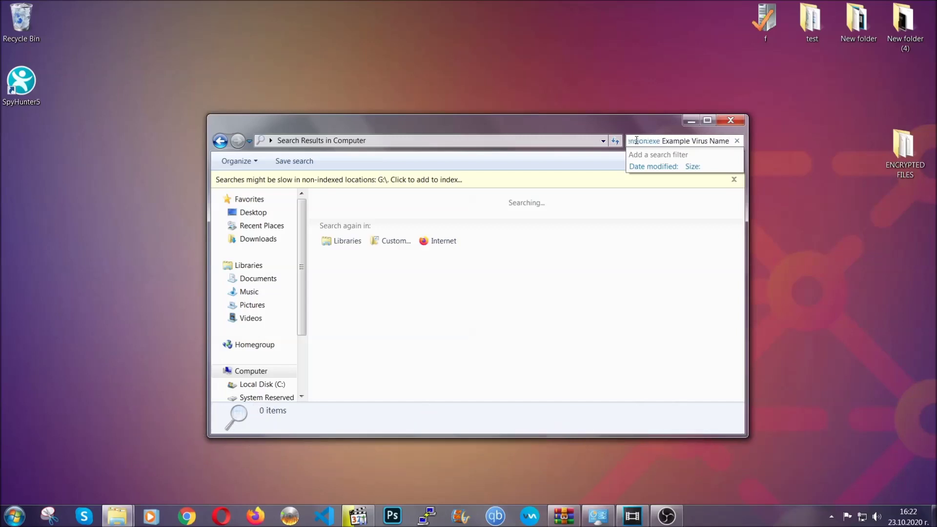
pyautogui.press('Return')
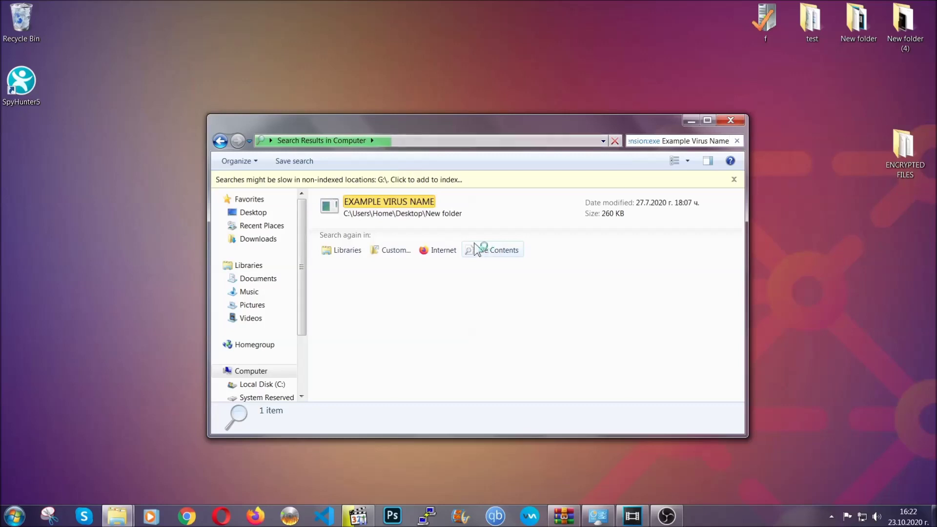
pyautogui.click(409, 199)
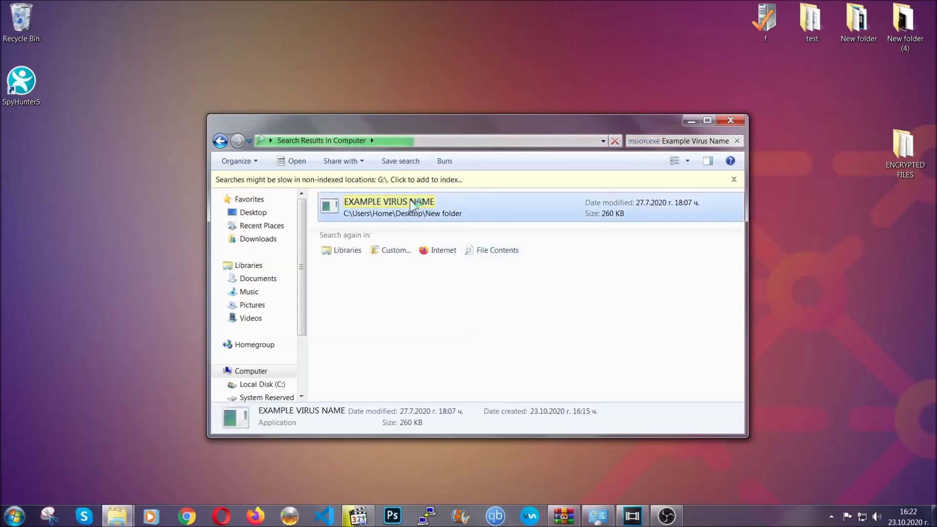
# Step: Delete the EXAMPLE VIRUS NAME file, confirming Yes, and close the Explorer window
pyautogui.rightClick(410, 200)
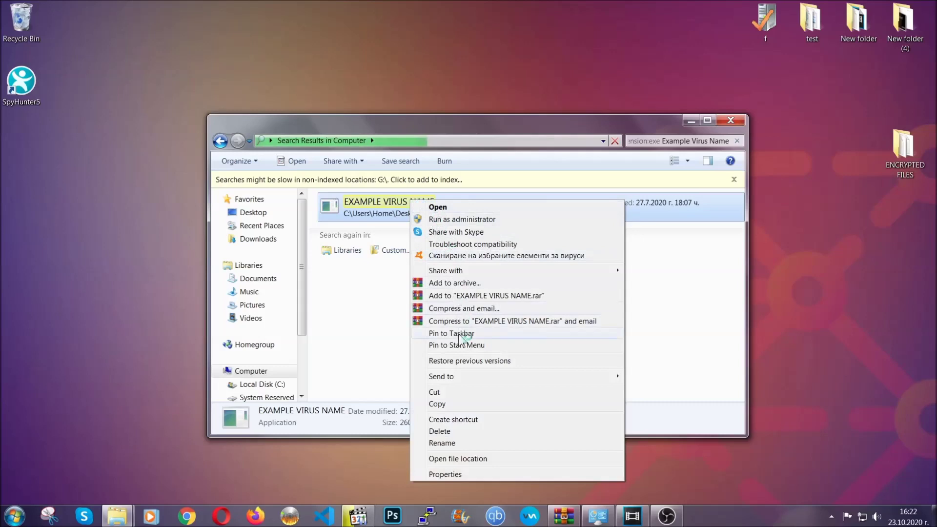
pyautogui.click(452, 432)
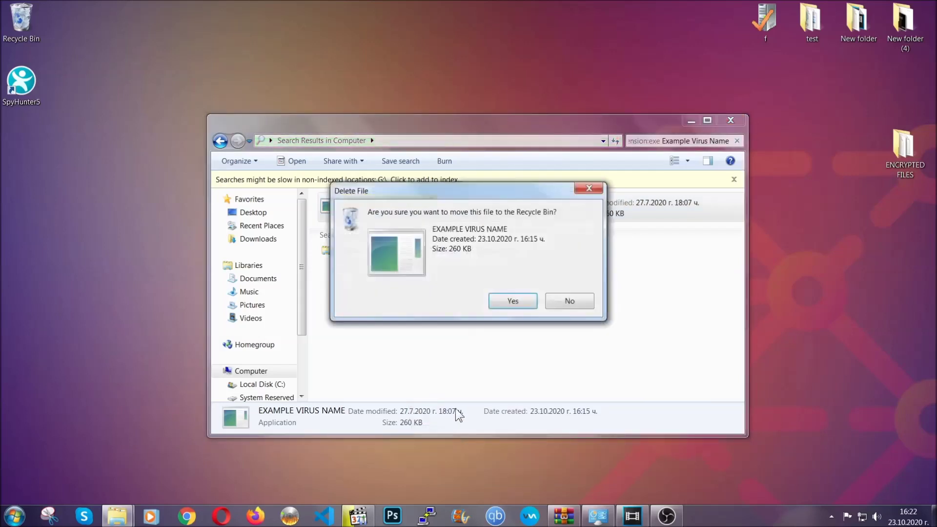
pyautogui.click(513, 302)
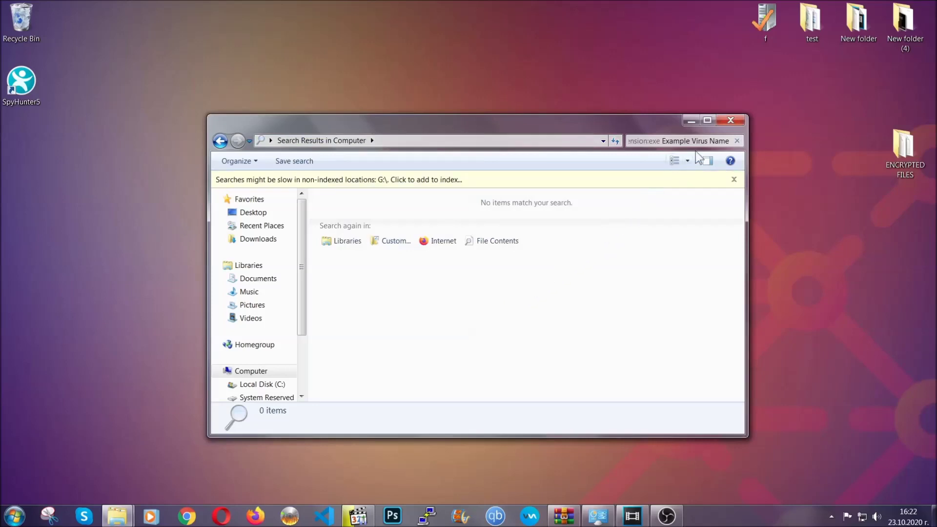
pyautogui.click(730, 120)
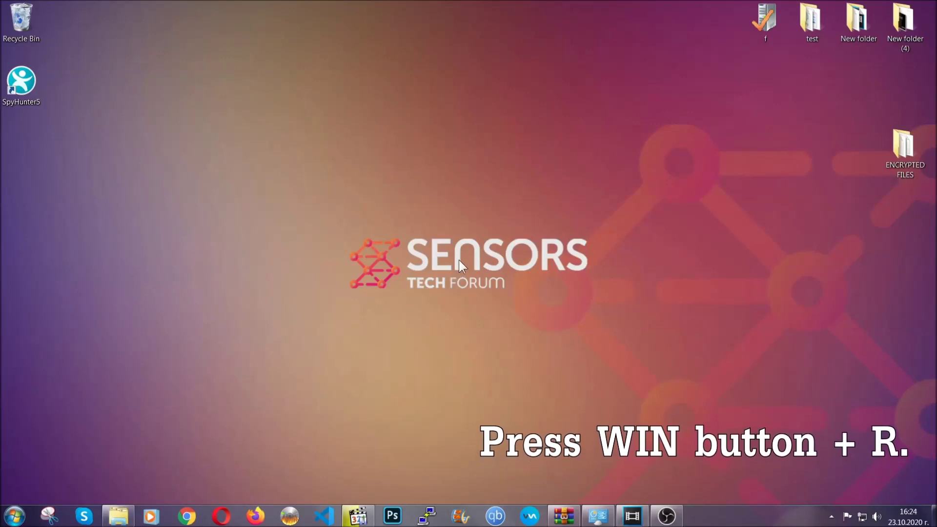
# Step: Run REGEDIT from the Win+R dialog, replacing the old cmd entry
pyautogui.press('super+r')
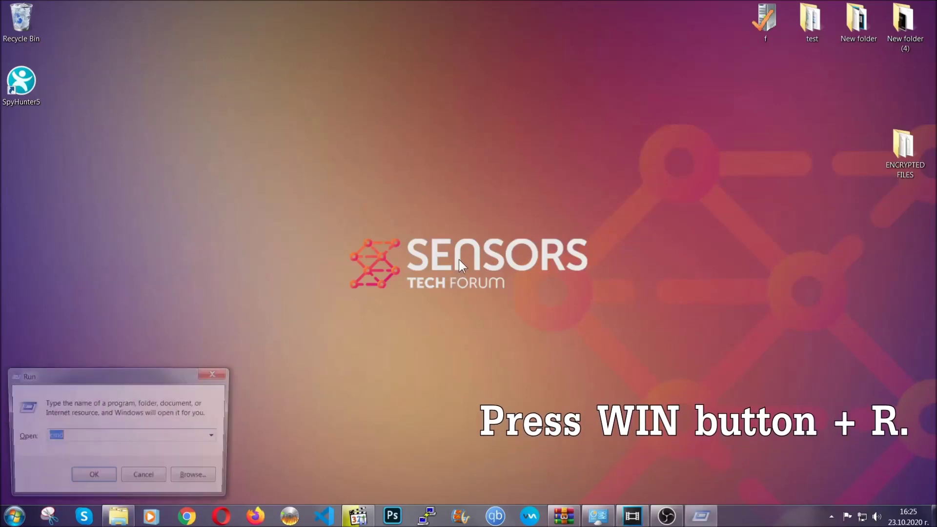
pyautogui.click(102, 438)
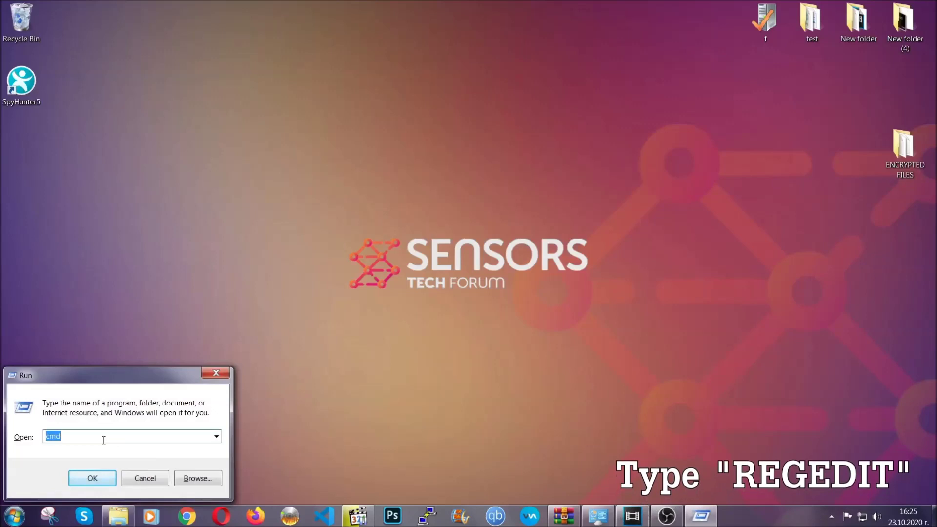
pyautogui.doubleClick(90, 444)
pyautogui.write('REG')
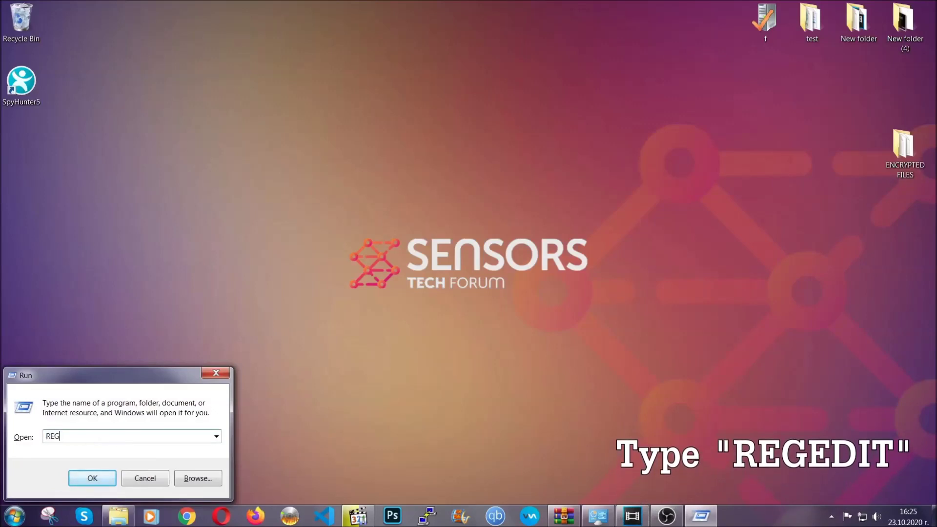
pyautogui.write('EDIT')
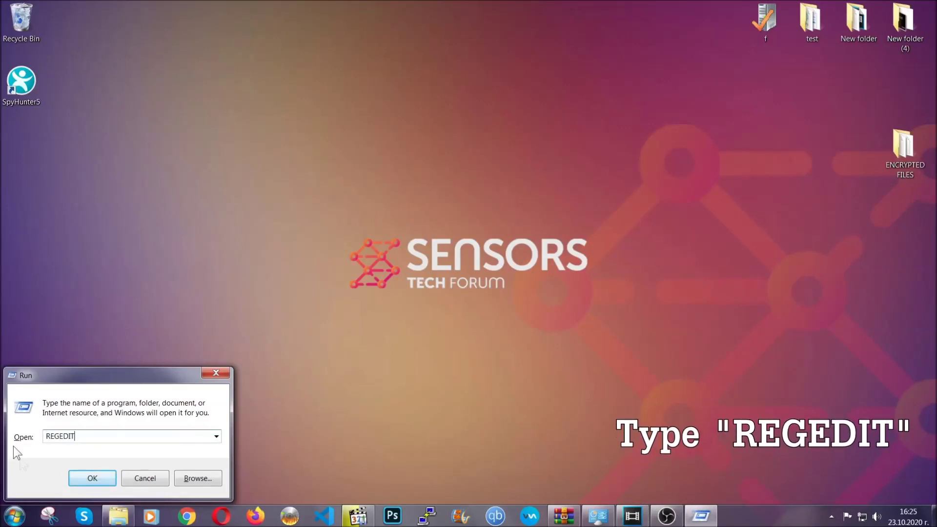
pyautogui.click(79, 479)
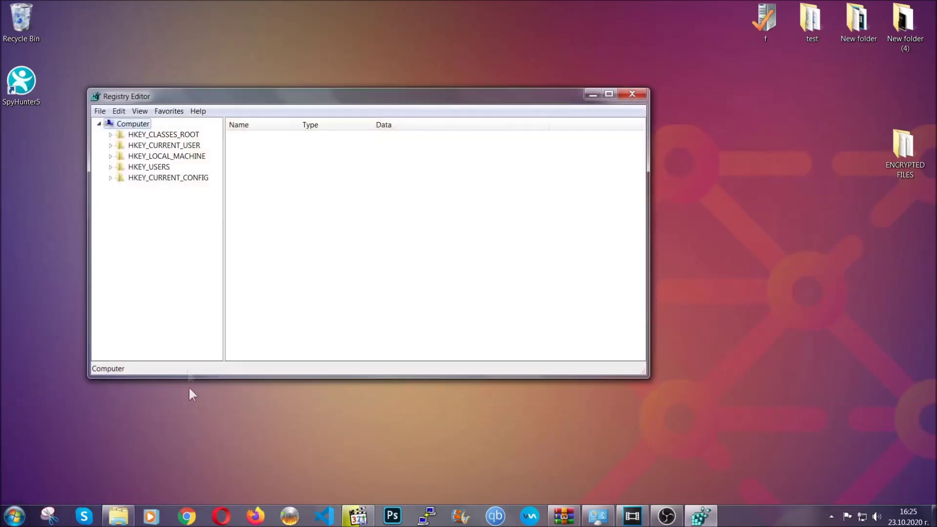
# Step: Export the entire registry with range All as BACKUP.reg on the Desktop
pyautogui.click(100, 112)
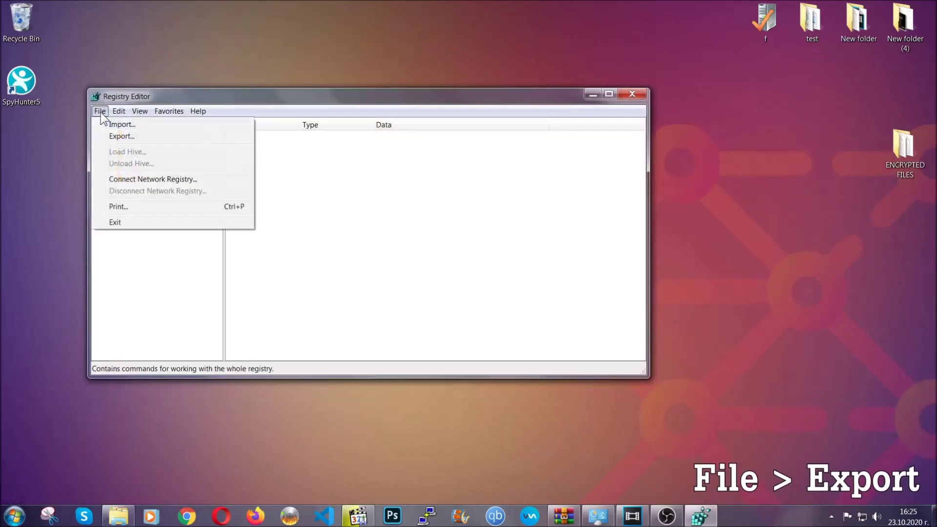
pyautogui.click(122, 135)
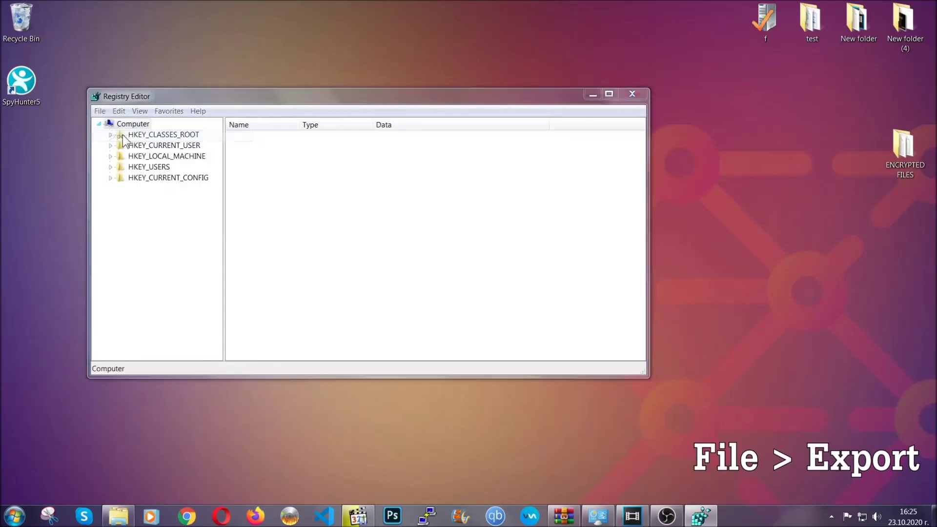
pyautogui.click(123, 207)
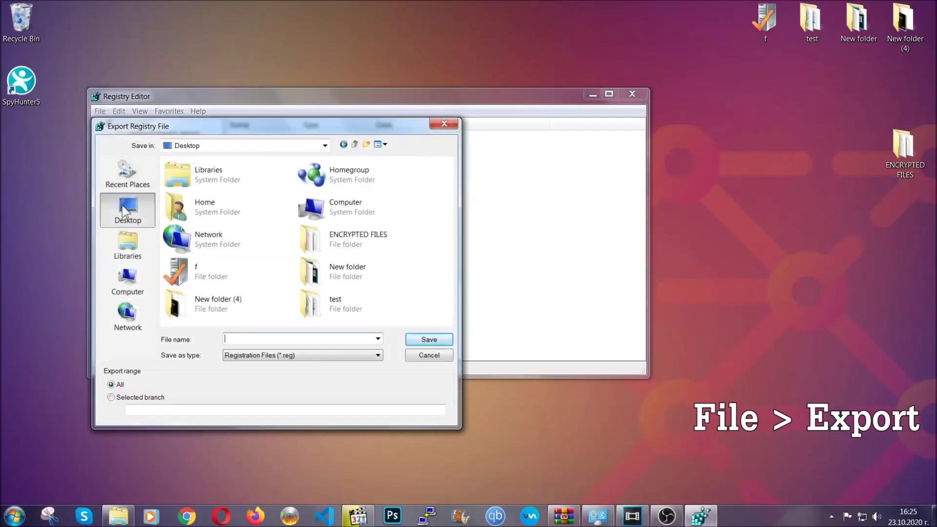
pyautogui.click(111, 385)
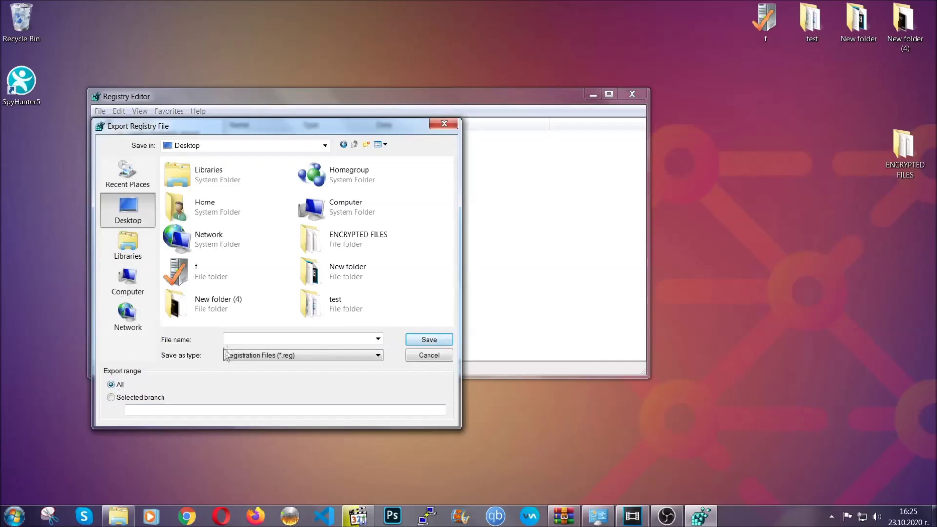
pyautogui.click(238, 339)
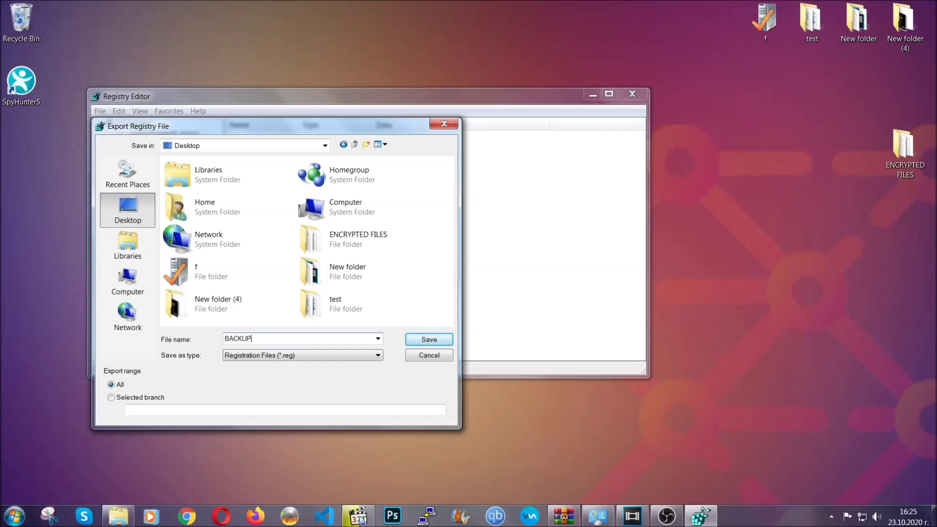
pyautogui.click(423, 341)
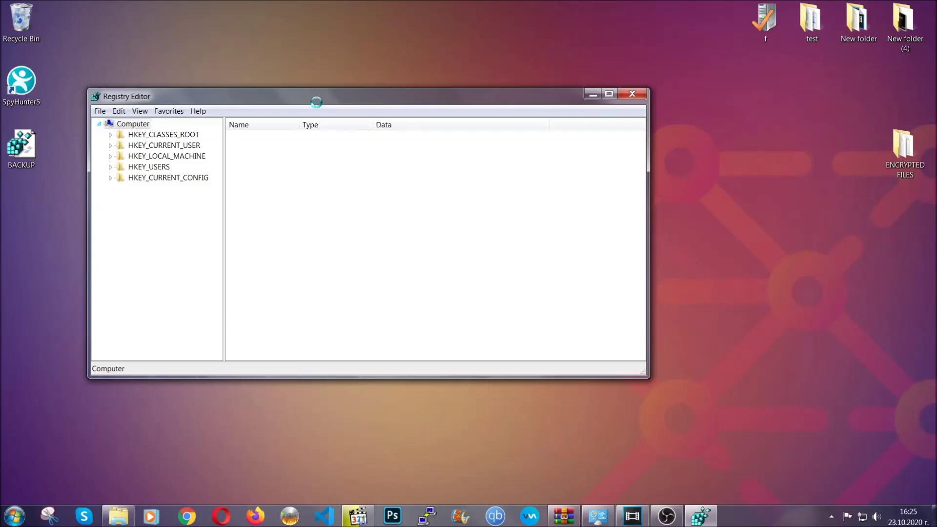
pyautogui.moveTo(317, 102); pyautogui.dragTo(409, 133)
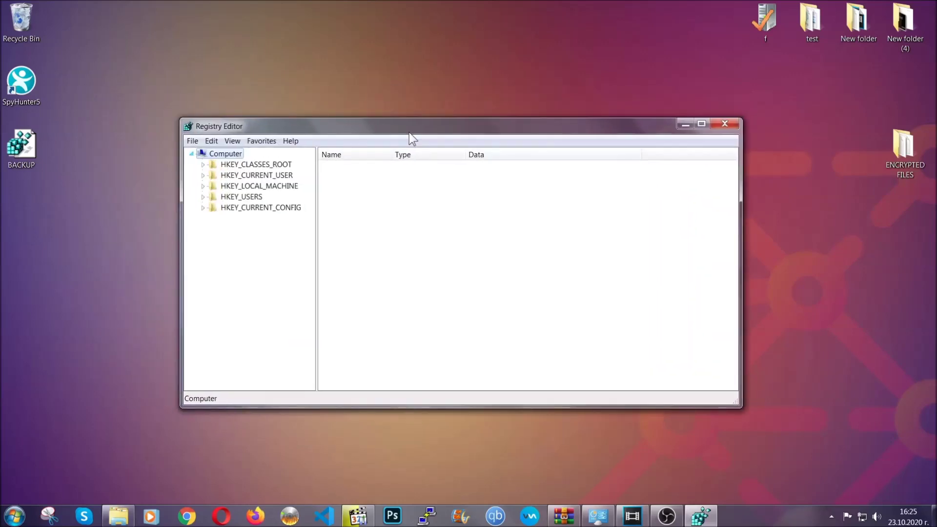
# Step: Open Registry Editor's File menu and close it again without choosing a command
pyautogui.click(192, 141)
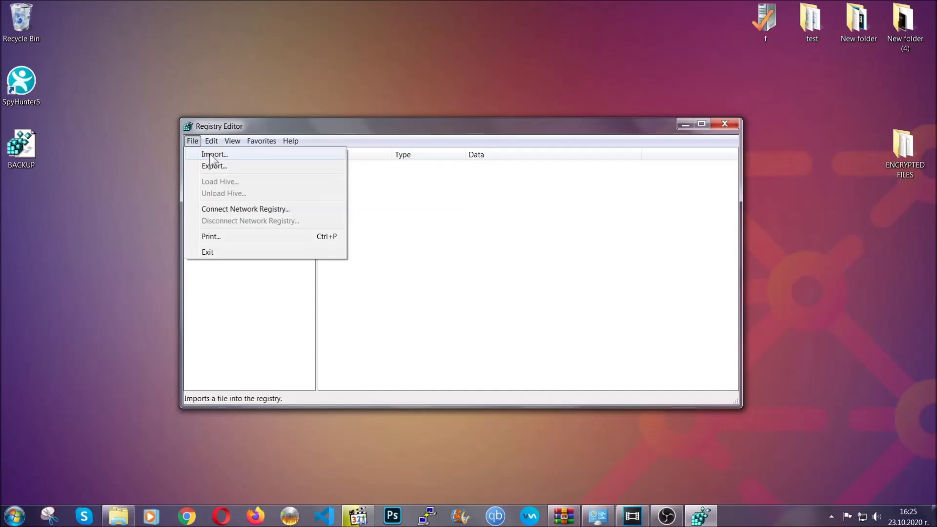
pyautogui.click(193, 141)
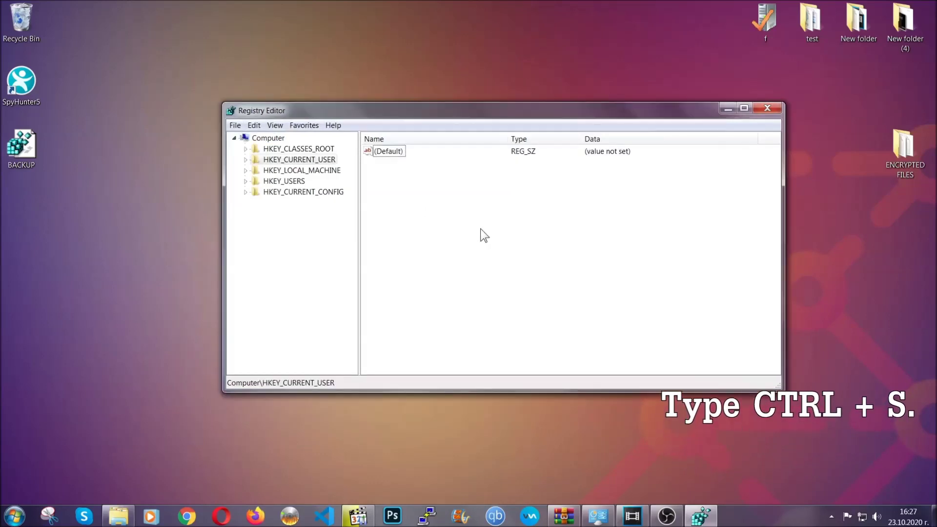
# Step: Search the registry keys for 'RunOnce', then select the Run key above it to list CCXProcess, Skype and THE VIRUS
pyautogui.hotkey('ctrl', 'f')
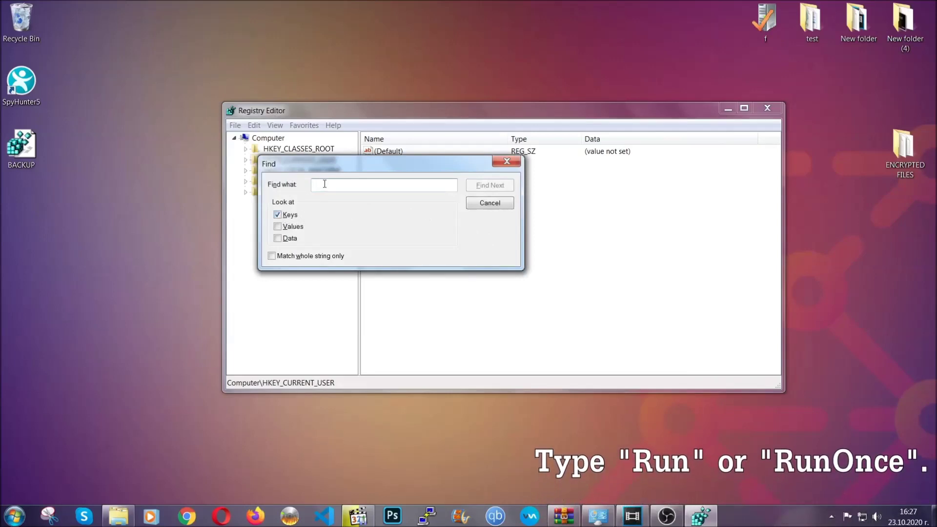
pyautogui.write('RunO')
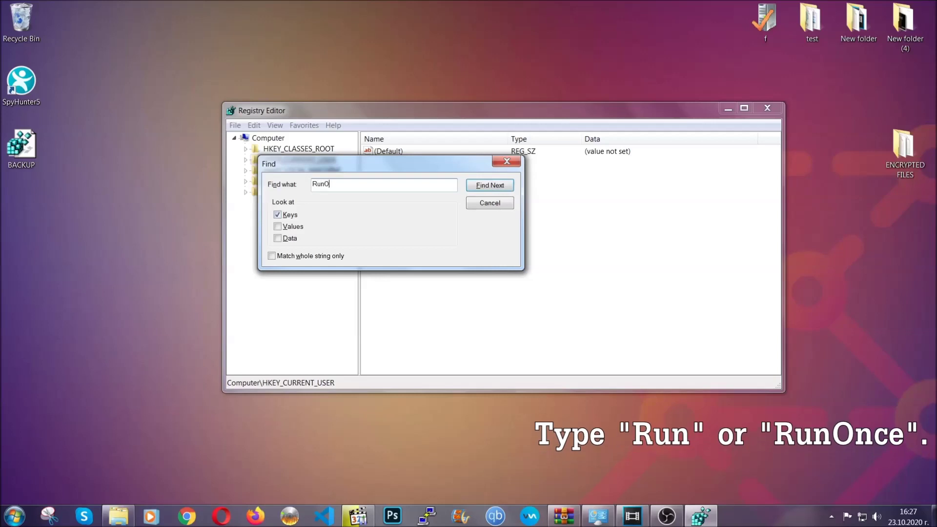
pyautogui.write('nce')
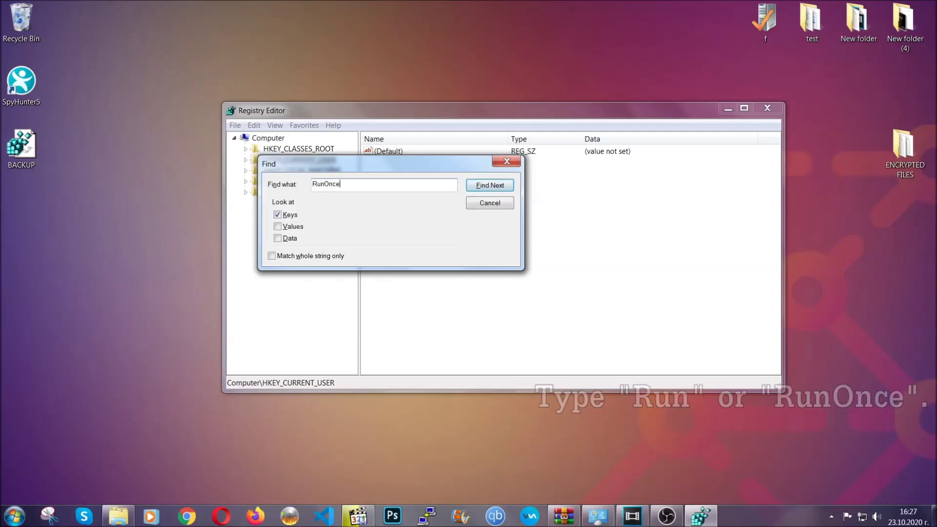
pyautogui.click(500, 187)
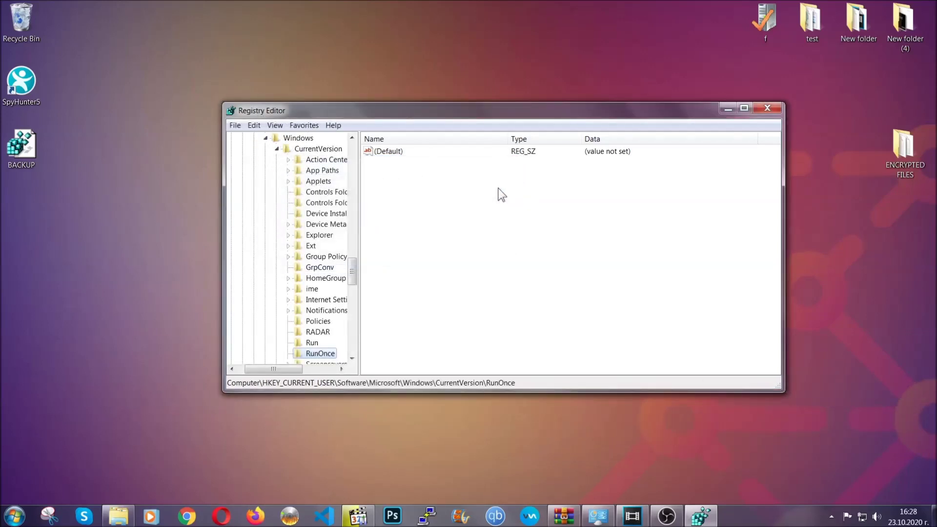
pyautogui.moveTo(356, 263); pyautogui.dragTo(353, 281)
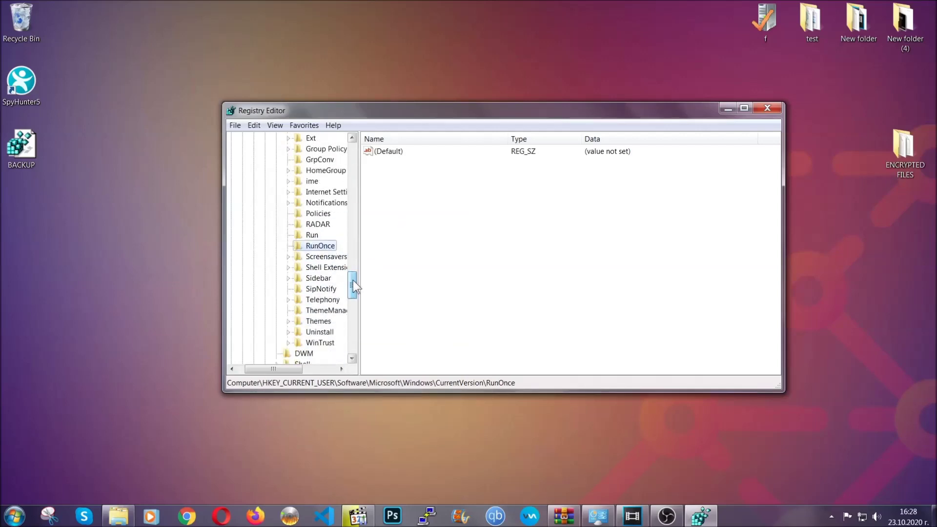
pyautogui.click(312, 235)
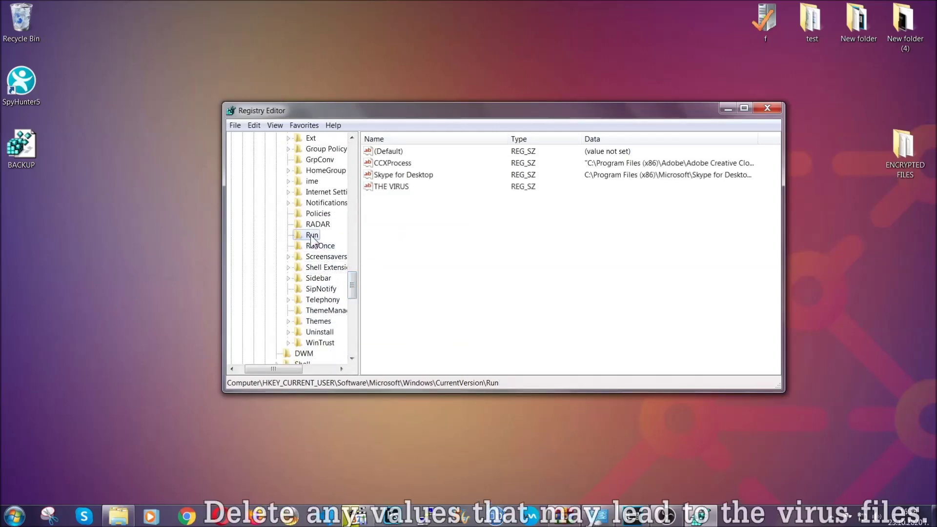
# Step: Delete the THE VIRUS startup value from HKCU CurrentVersion\Run, confirm, and close Registry Editor
pyautogui.click(386, 187)
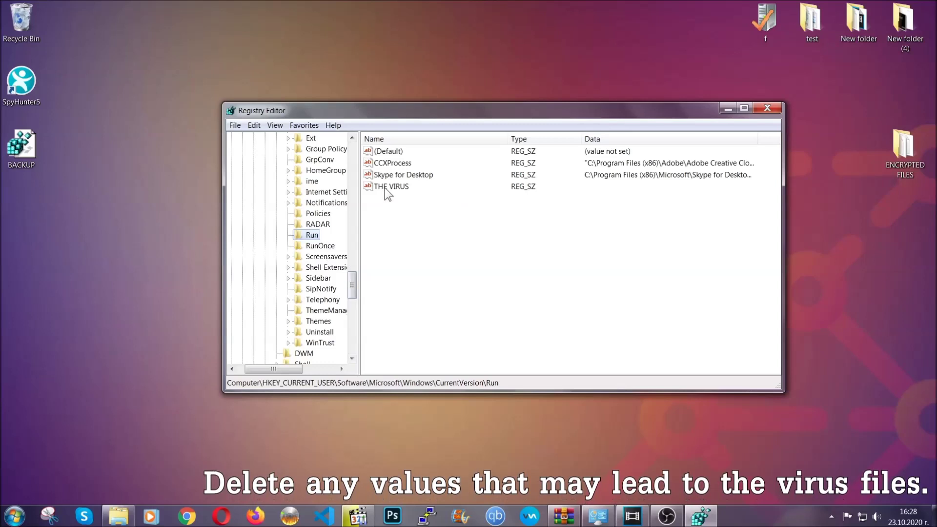
pyautogui.rightClick(385, 188)
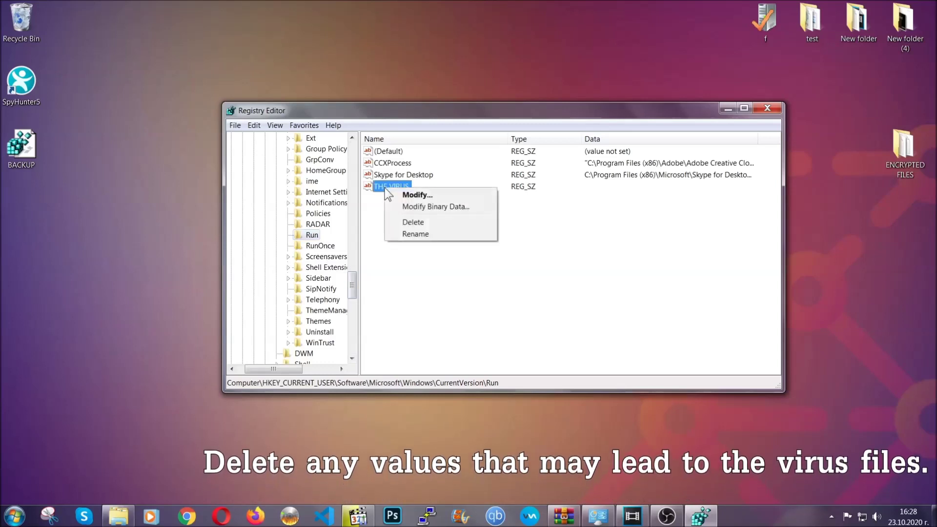
pyautogui.click(405, 222)
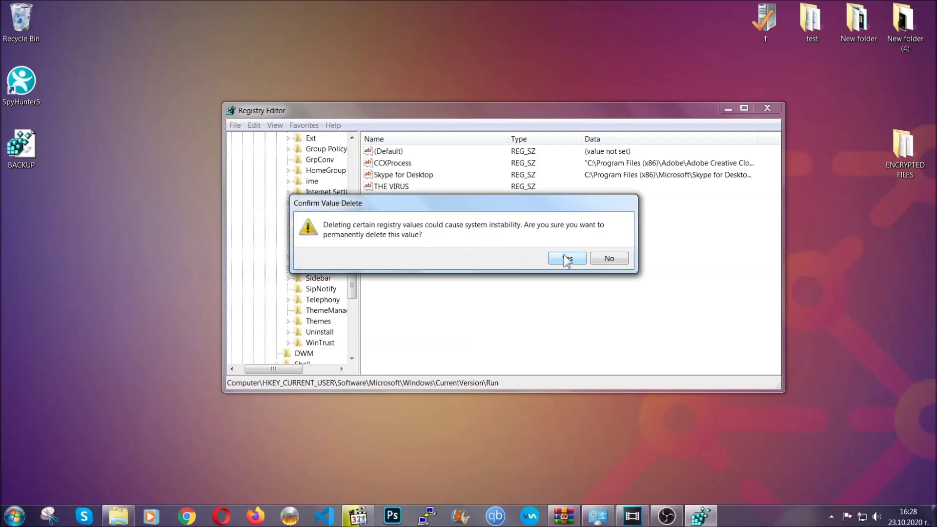
pyautogui.click(566, 259)
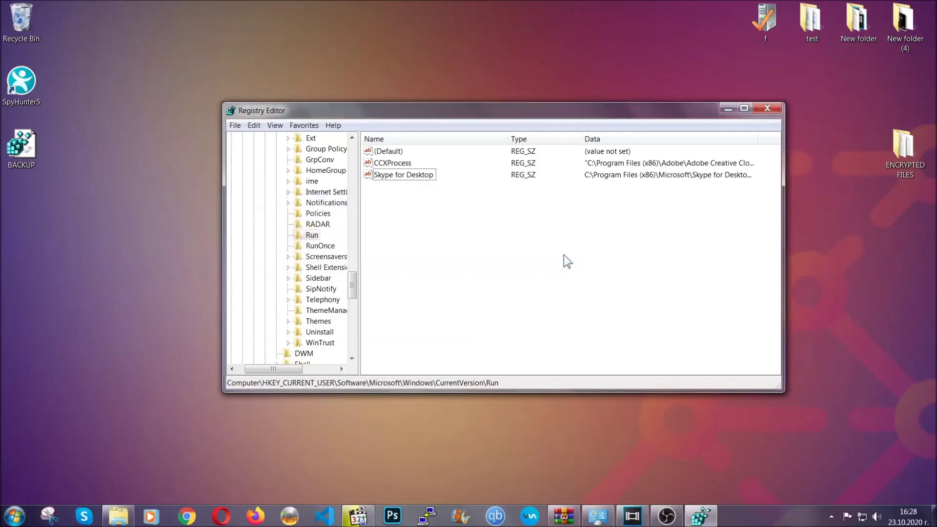
pyautogui.click(772, 104)
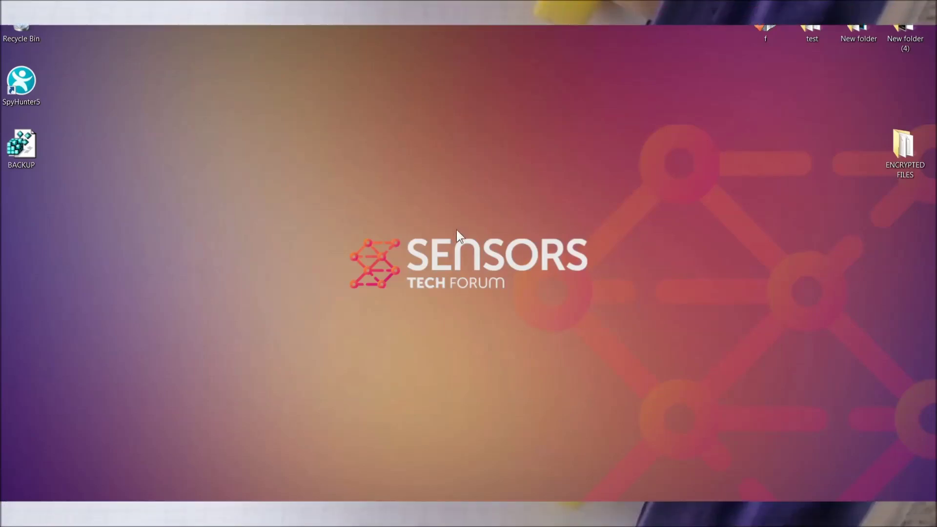